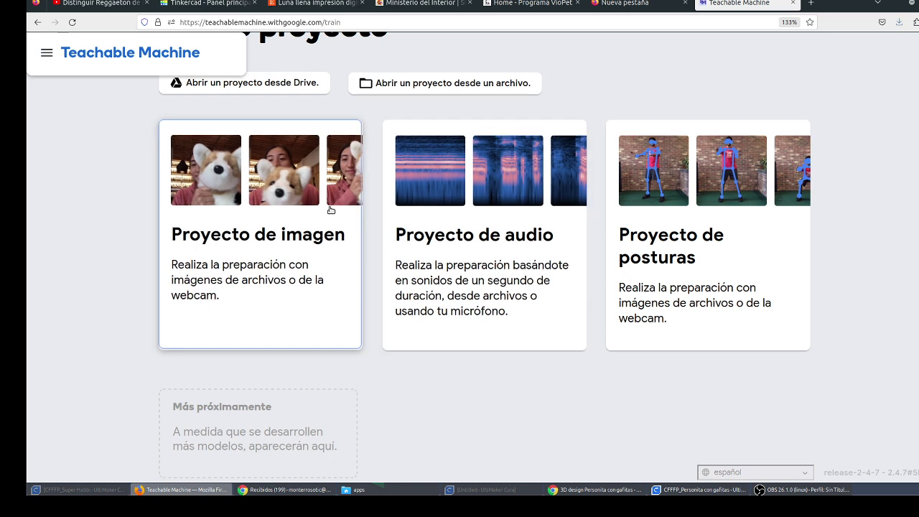
# Create a new image project and rename its first class to Feliz.
pyautogui.click(328, 209)
pyautogui.click(323, 213)
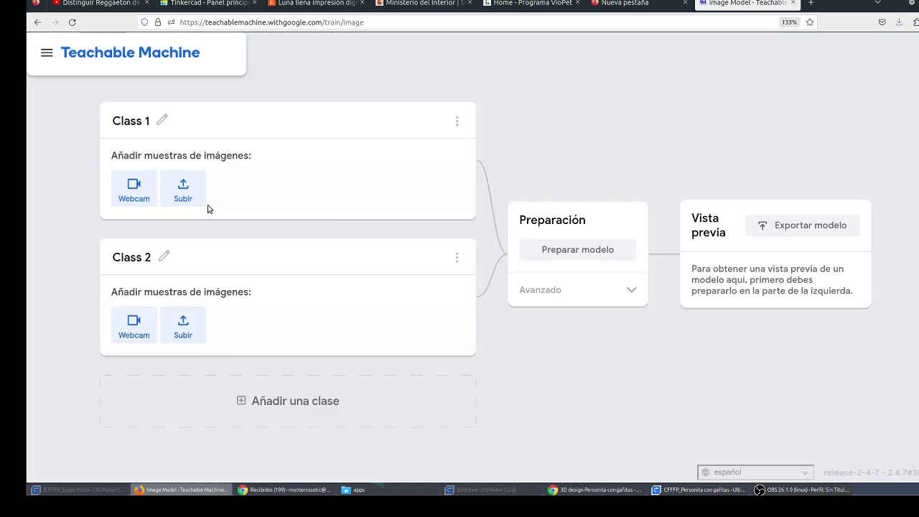
pyautogui.click(141, 122)
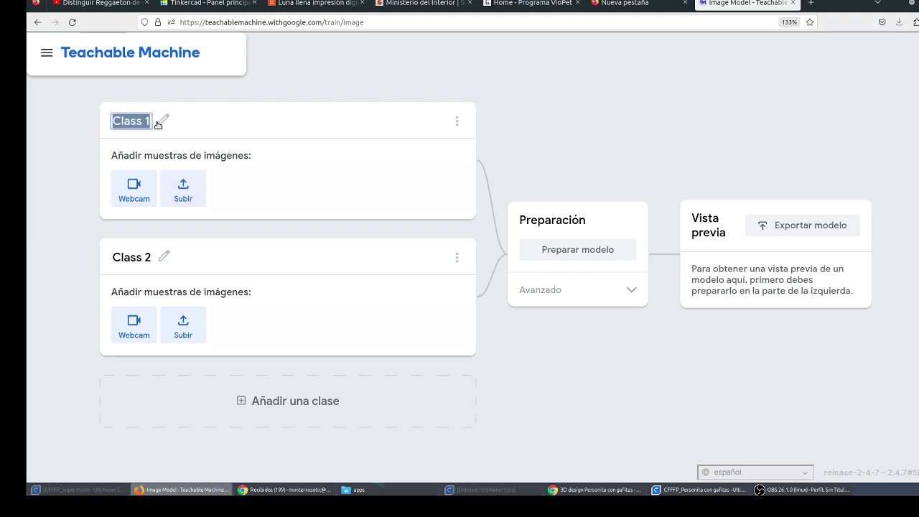
pyautogui.write('Feliz')
pyautogui.press('Return')
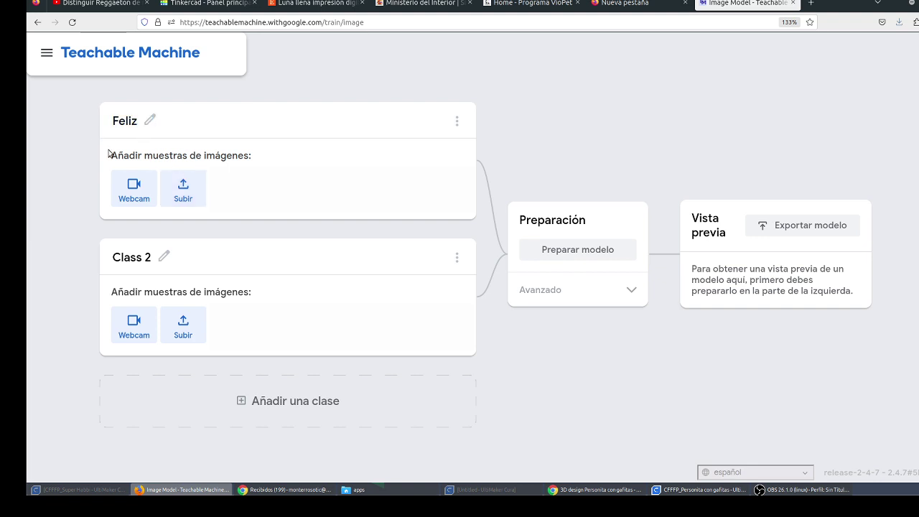
# Rename the second class to Triste.
pyautogui.click(120, 265)
pyautogui.write('F')
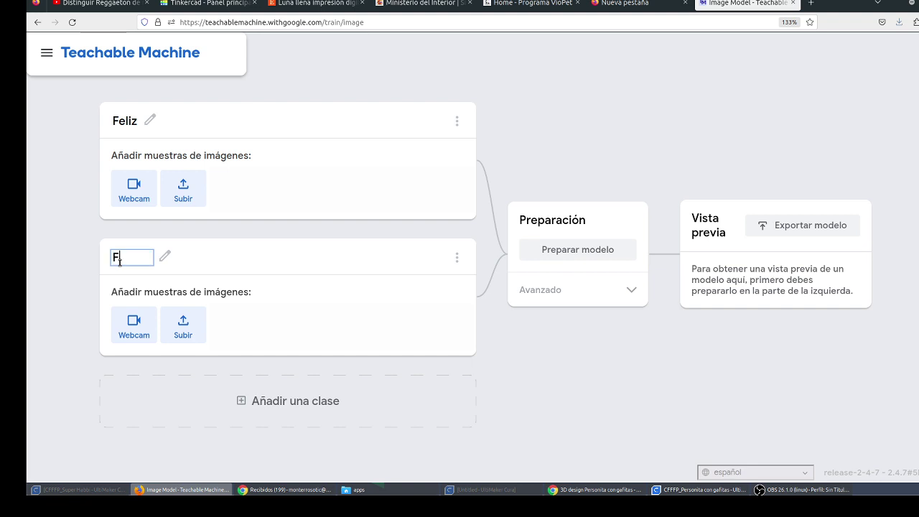
pyautogui.write('Tristeç')
pyautogui.press('Return')
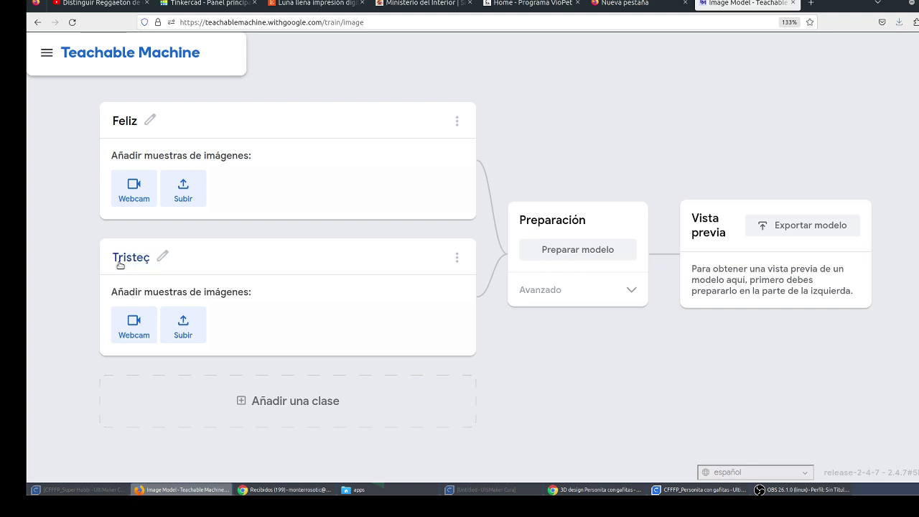
pyautogui.click(166, 259)
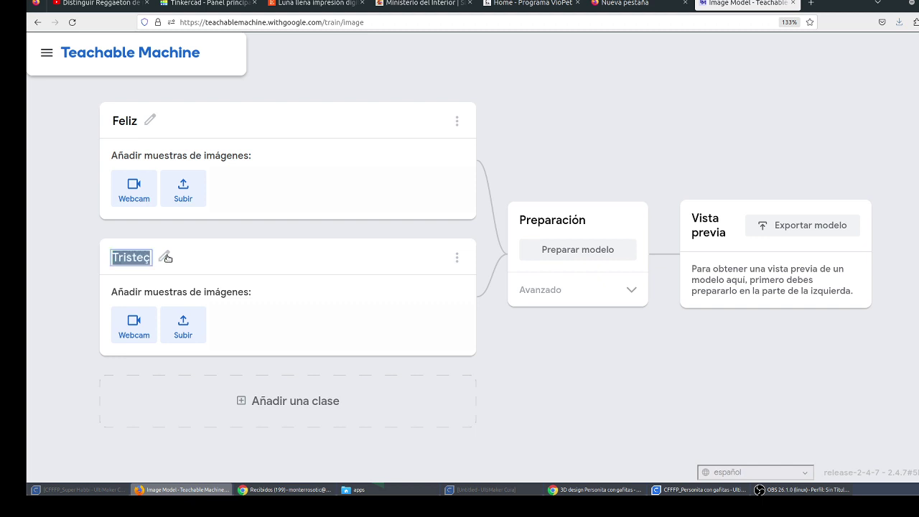
pyautogui.press('End')
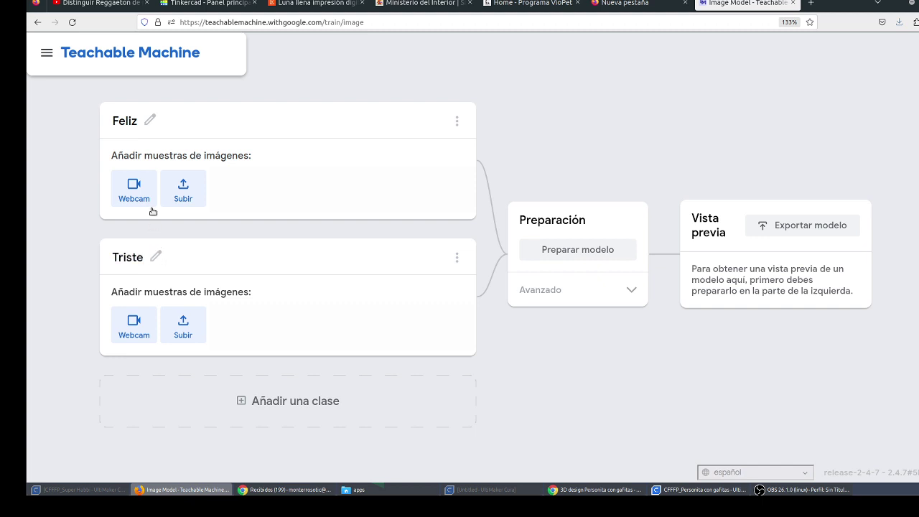
# Allow camera access and record a series of webcam image samples for the Feliz class.
pyautogui.click(148, 191)
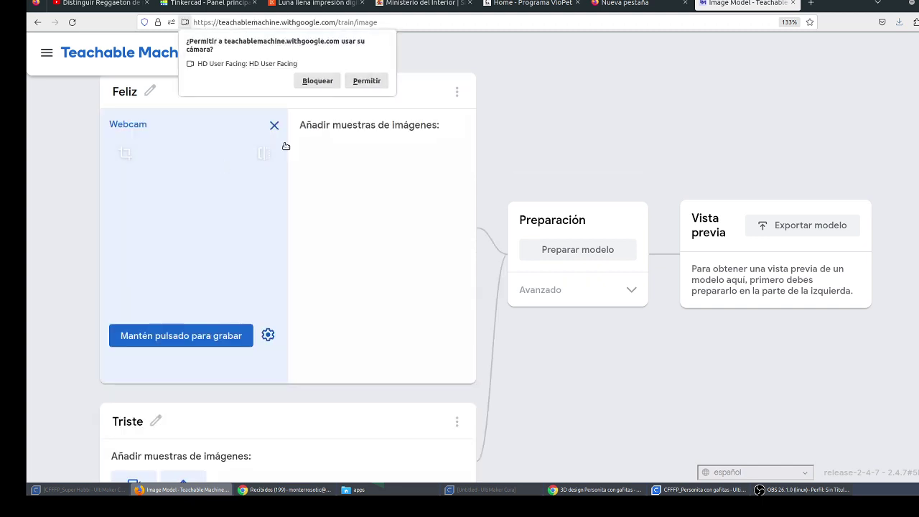
pyautogui.click(367, 81)
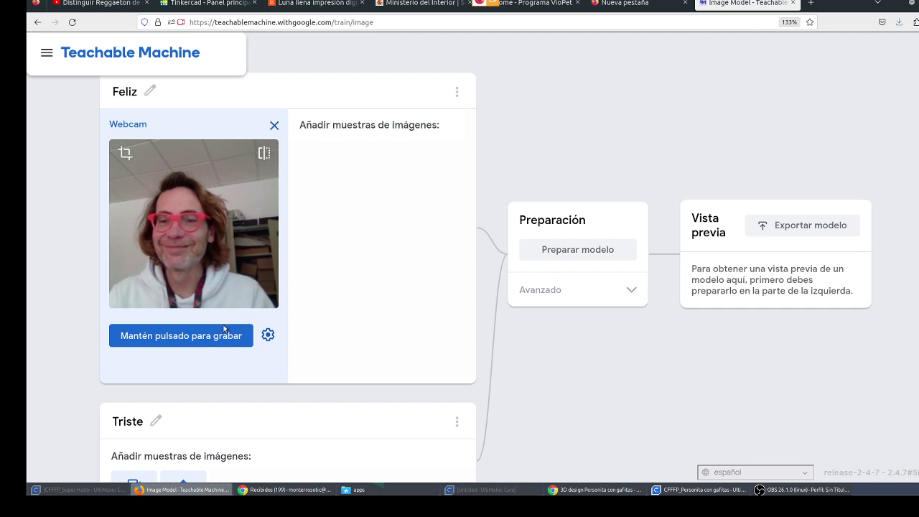
pyautogui.click(183, 337)
pyautogui.moveTo(183, 337); pyautogui.dragTo(183, 337)
# Record a series of webcam image samples for the Triste class.
pyautogui.scroll(-3, 184, 335)
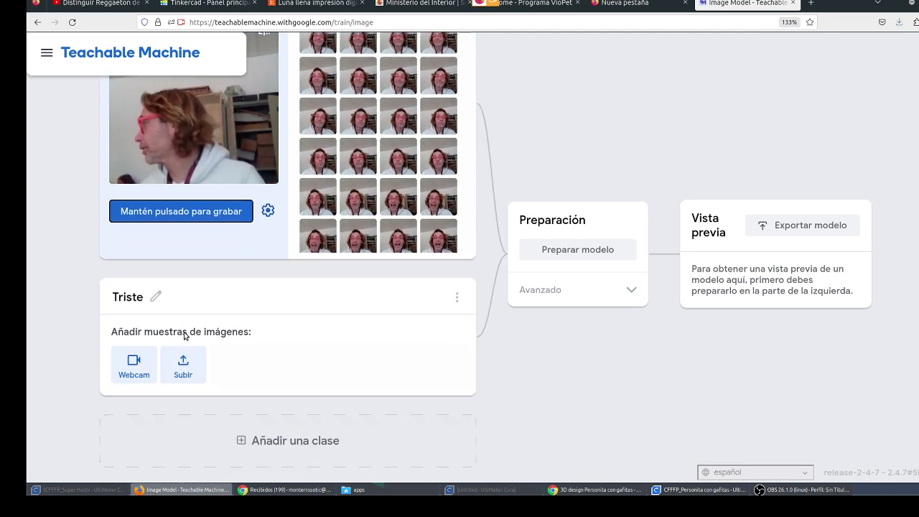
pyautogui.click(133, 369)
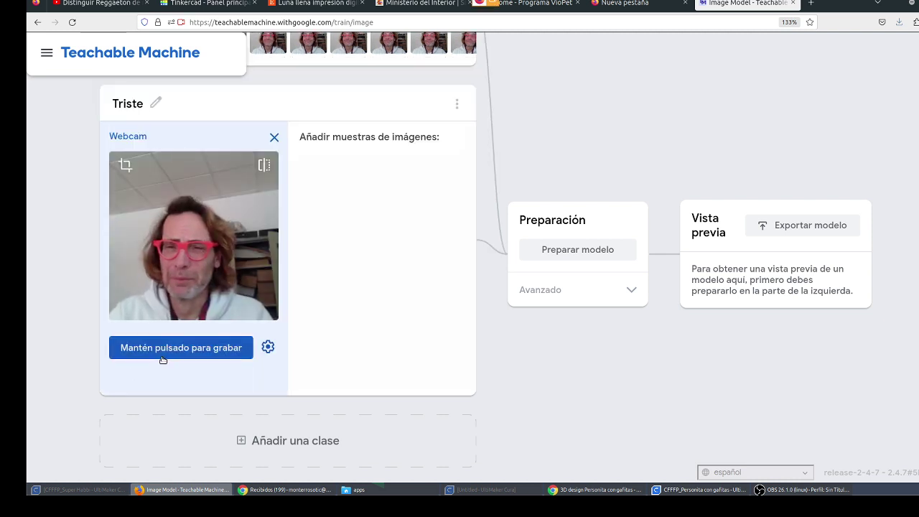
pyautogui.moveTo(170, 357); pyautogui.dragTo(169, 355)
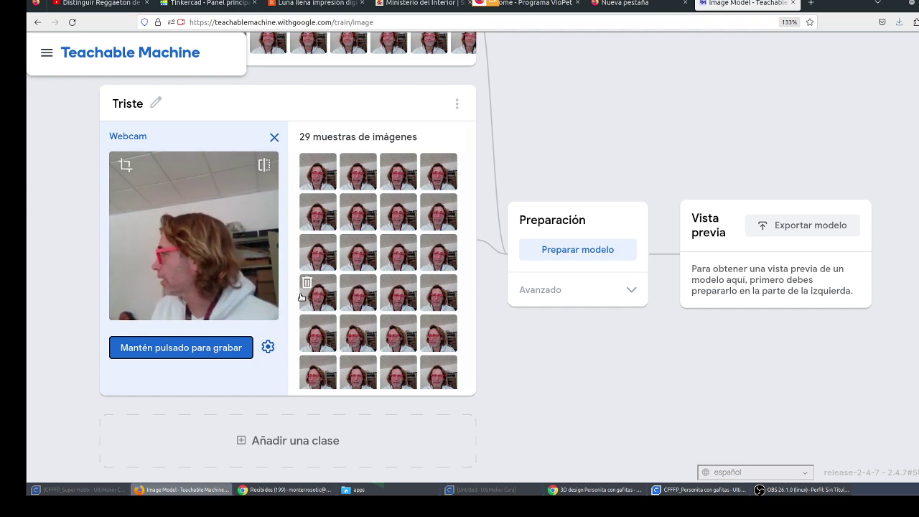
# Train the image model with the samples of both classes.
pyautogui.click(586, 249)
pyautogui.scroll(3, 500, 247)
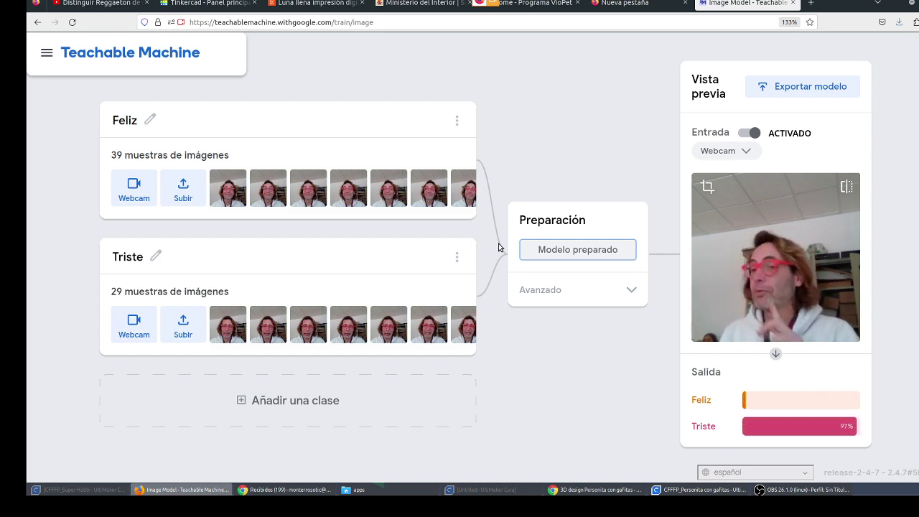
# Record additional webcam samples for the Triste class to enlarge its sample set.
pyautogui.moveTo(269, 206)
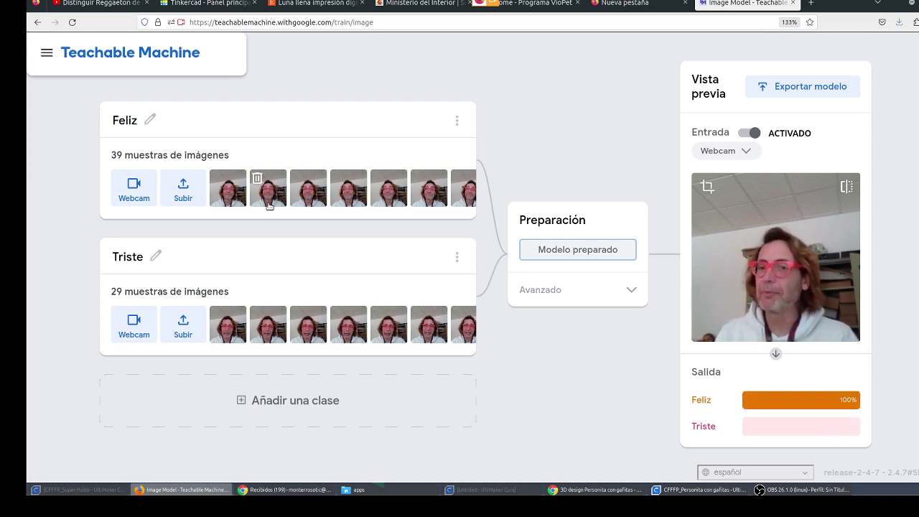
pyautogui.click(135, 324)
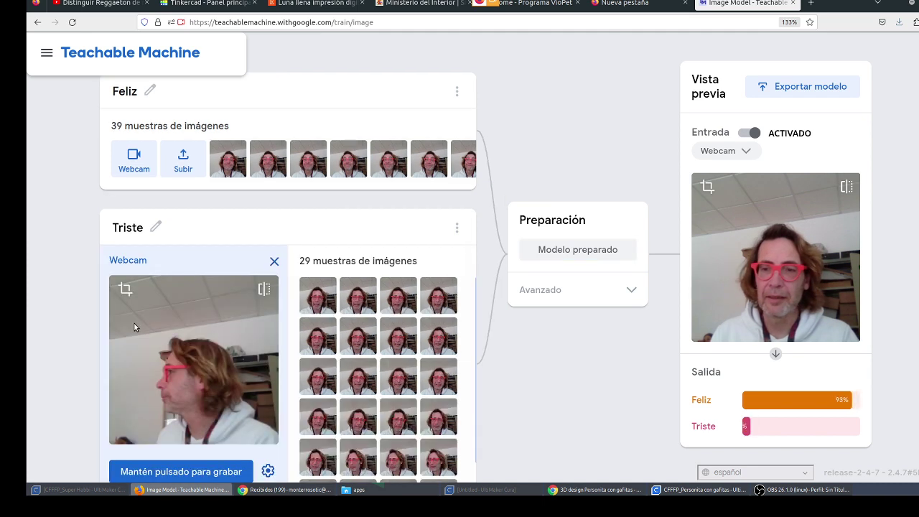
pyautogui.scroll(-2, 176, 331)
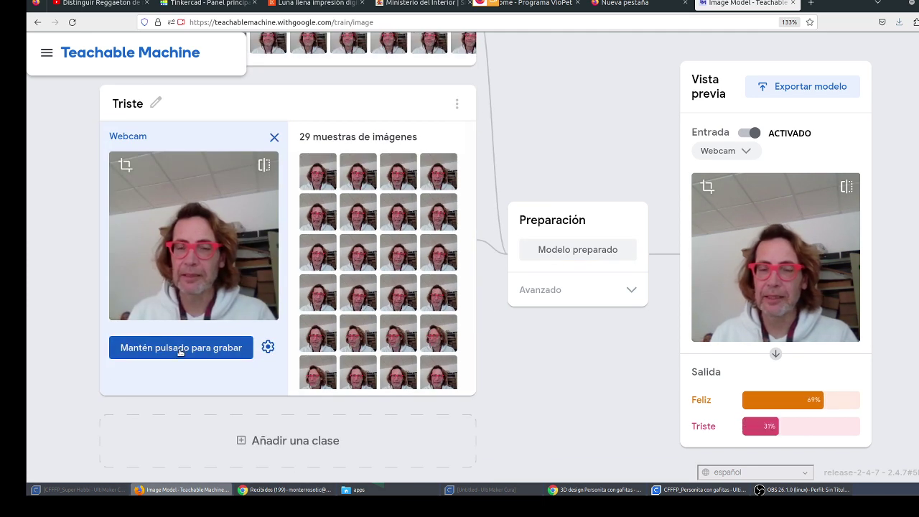
pyautogui.click(181, 350)
pyautogui.moveTo(181, 352); pyautogui.dragTo(181, 350)
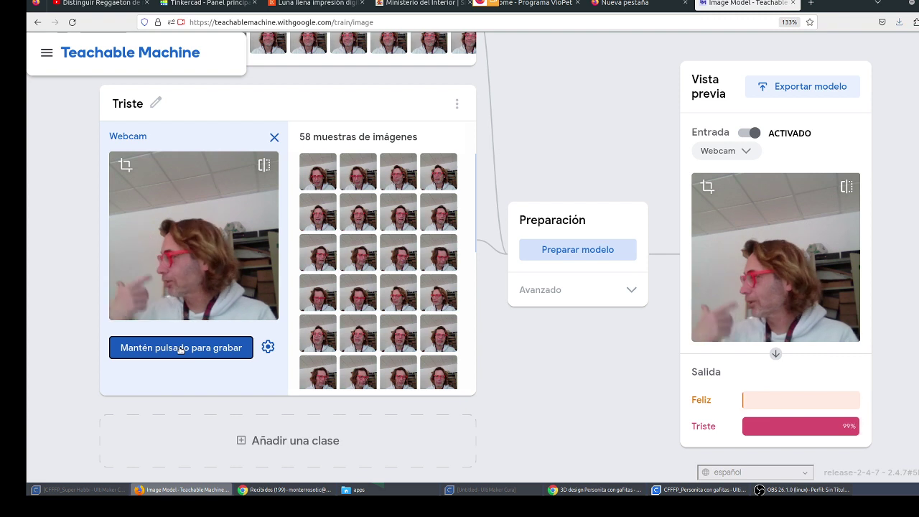
# Export the model in Tensorflow.js format by uploading it to the cloud for a shareable link.
pyautogui.scroll(2, 283, 331)
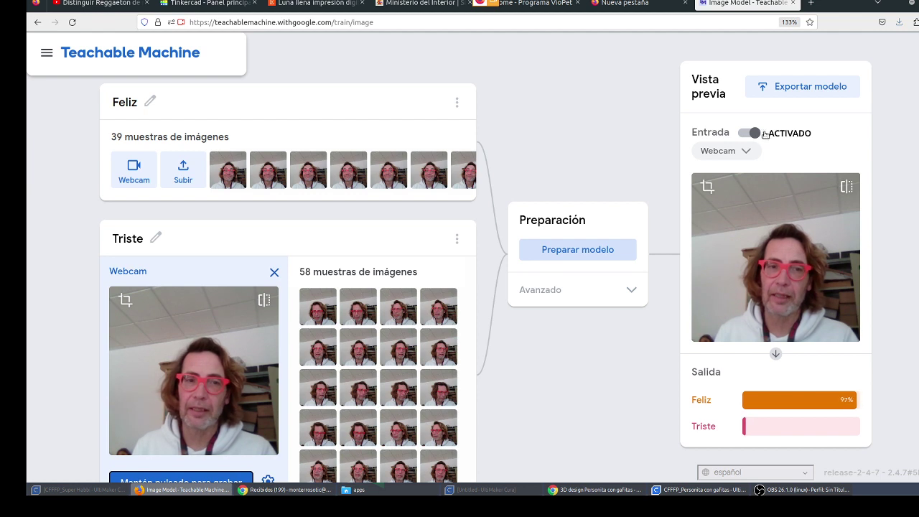
pyautogui.click(791, 90)
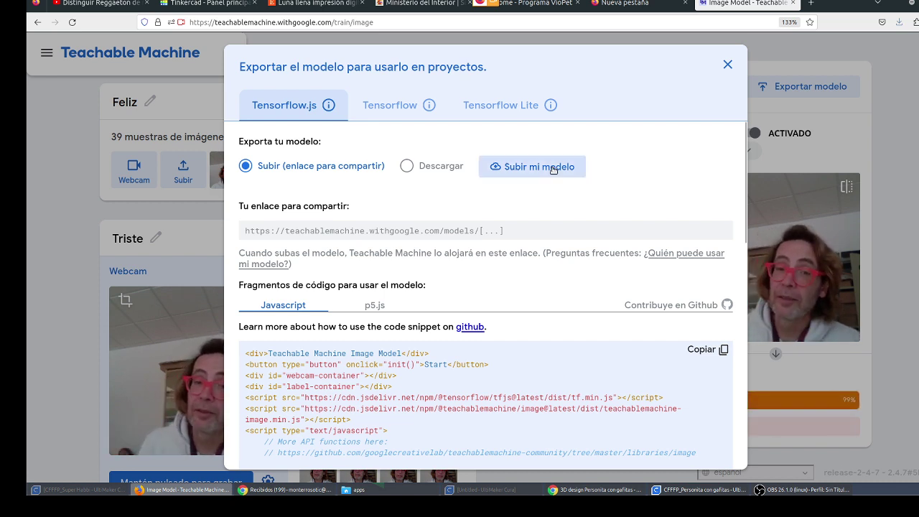
pyautogui.click(553, 168)
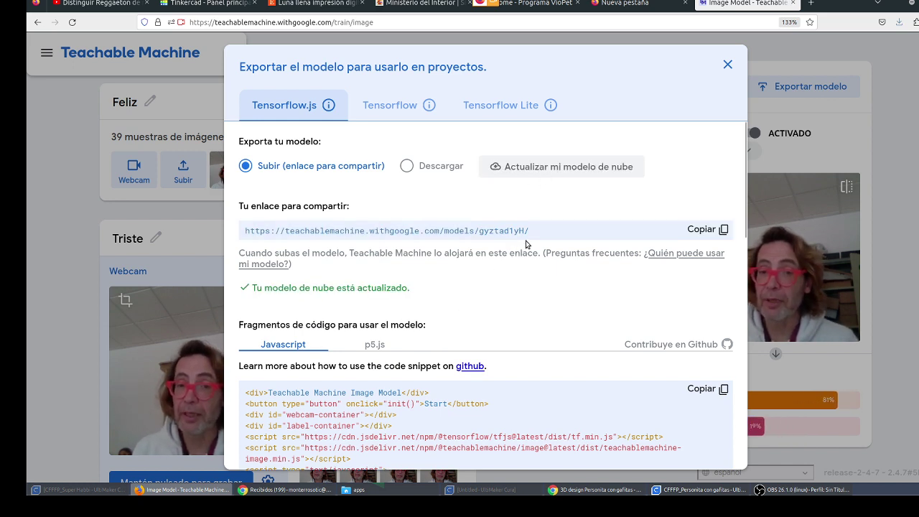
# Copy the uploaded model's shareable link and close the export dialog.
pyautogui.tripleClick(403, 234)
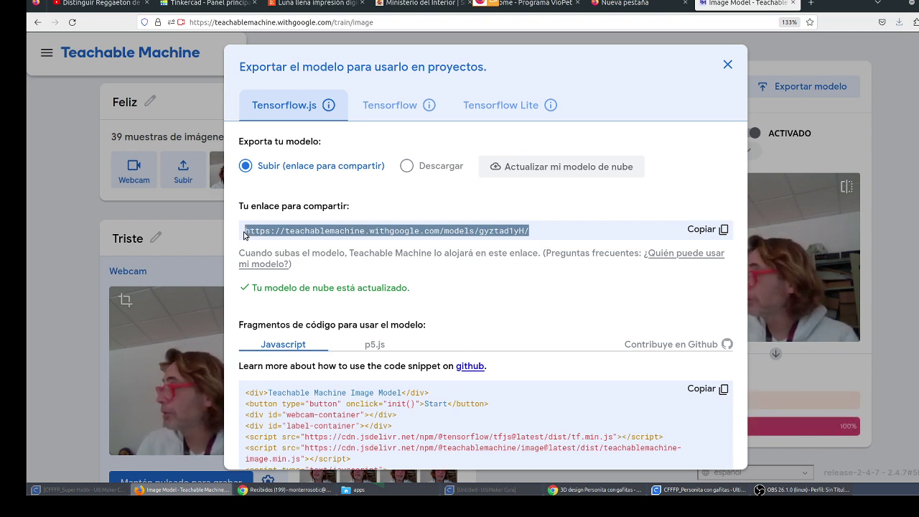
pyautogui.click(708, 230)
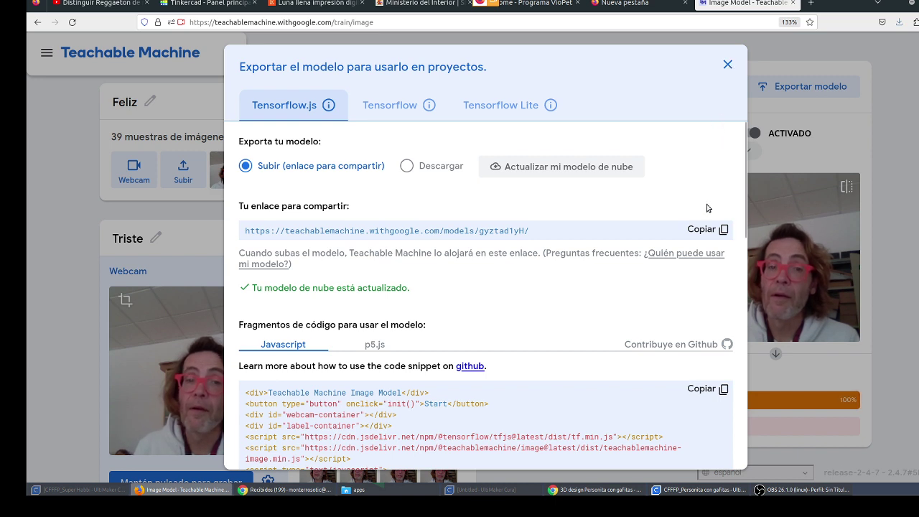
pyautogui.click(695, 236)
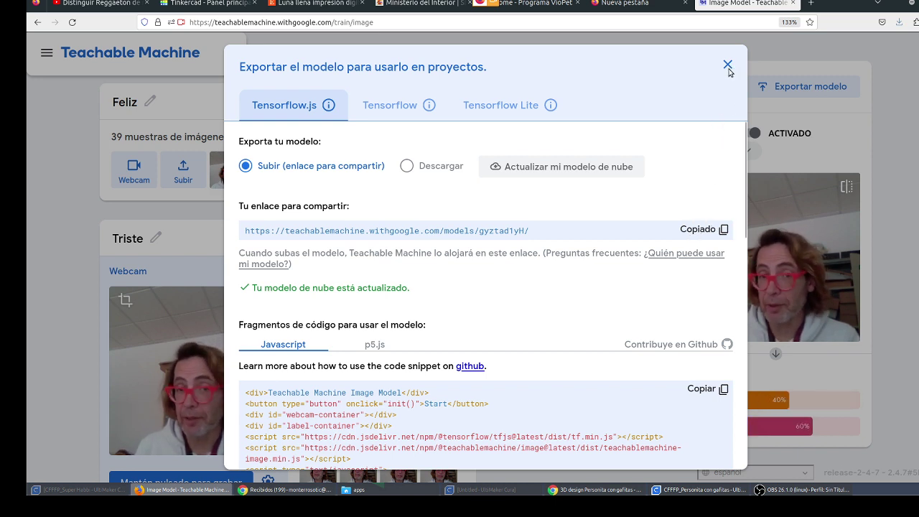
pyautogui.click(728, 64)
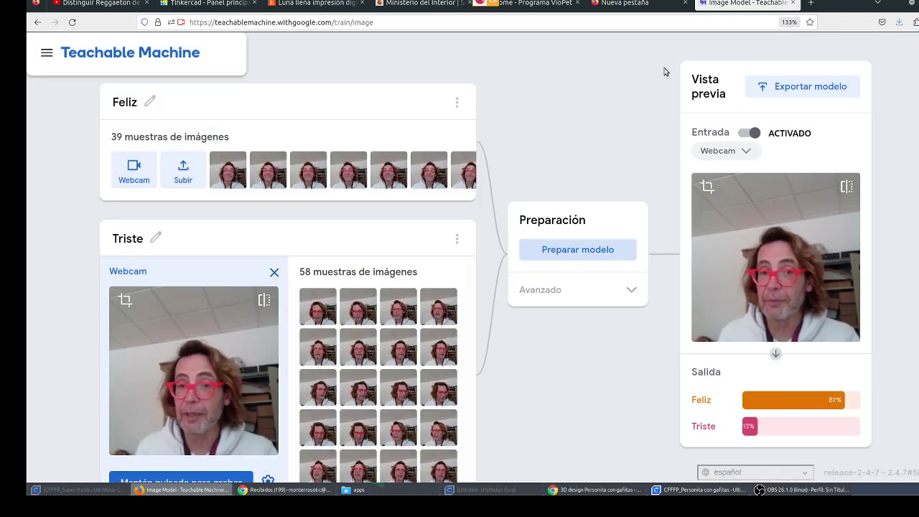
# Save the project to Drive under the name feliztristejl2.
pyautogui.click(47, 56)
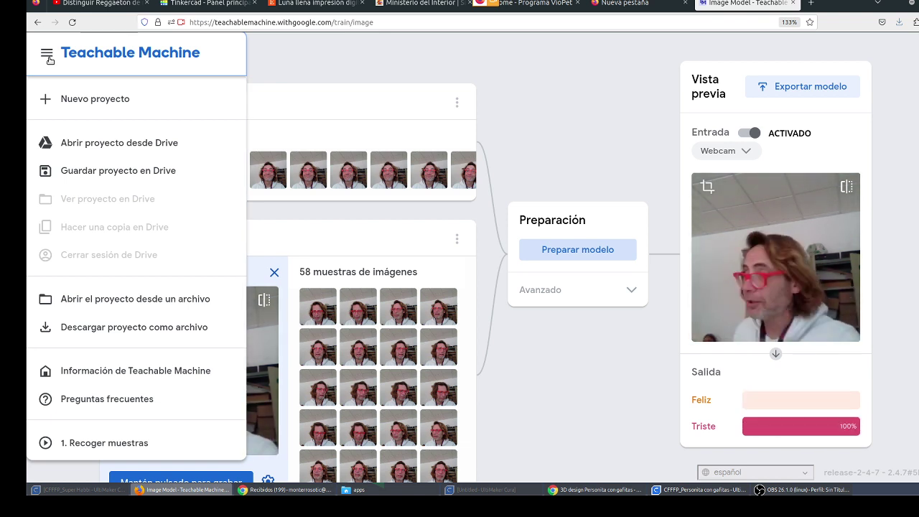
pyautogui.click(106, 171)
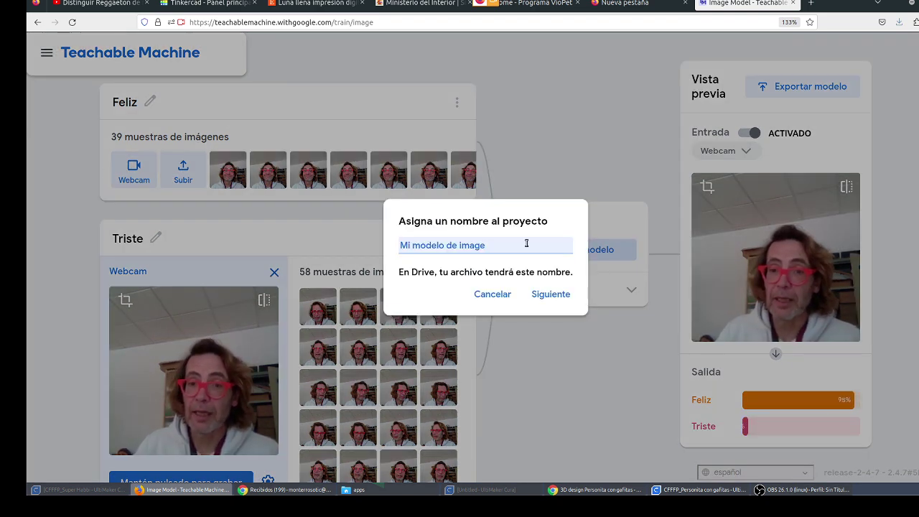
pyautogui.moveTo(527, 243); pyautogui.dragTo(268, 242)
pyautogui.write('dw')
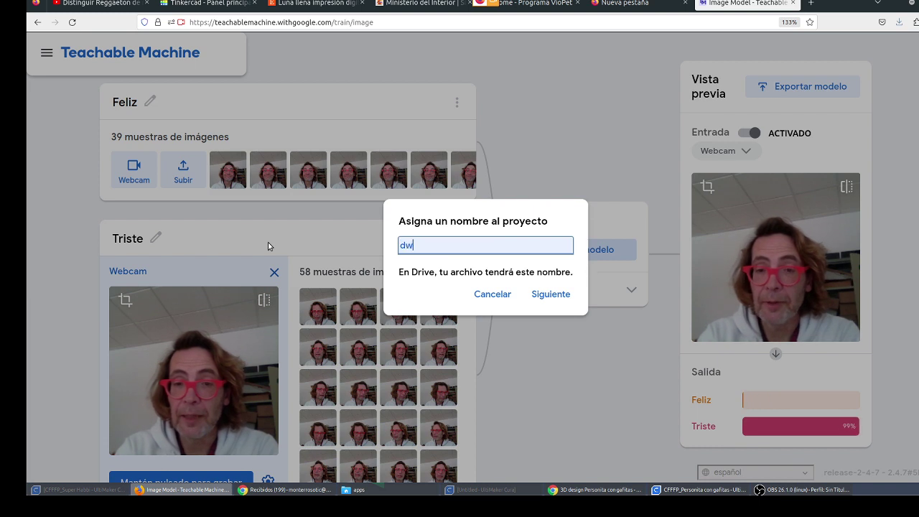
pyautogui.press('BackSpace')
pyautogui.press('BackSpace')
pyautogui.write('feliztri')
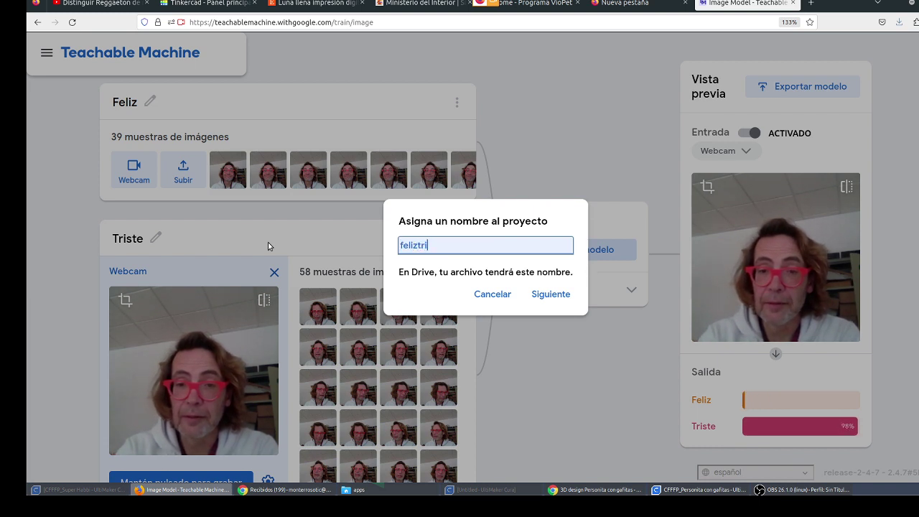
pyautogui.write('stejl2c')
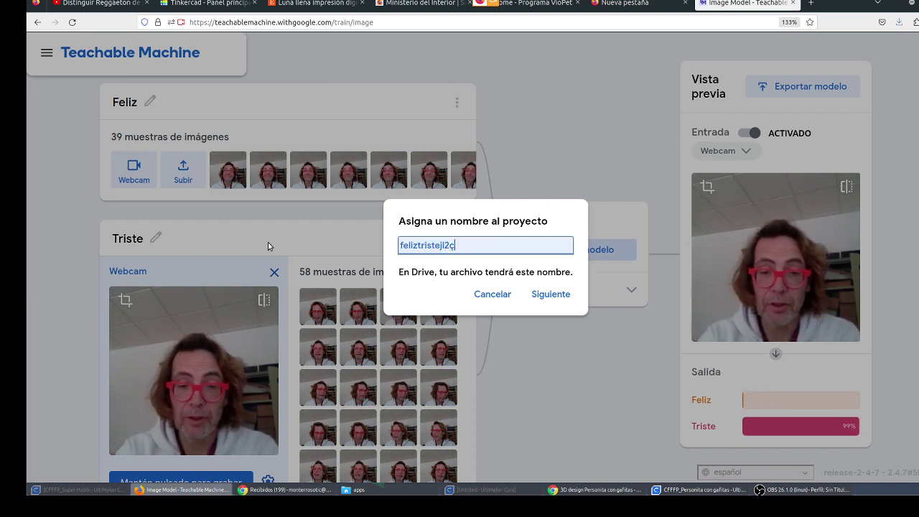
pyautogui.press('BackSpace')
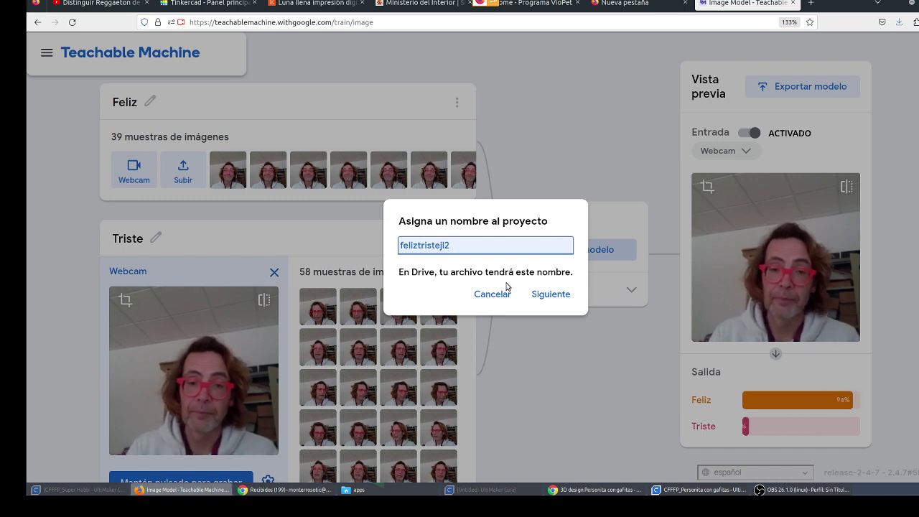
pyautogui.click(535, 292)
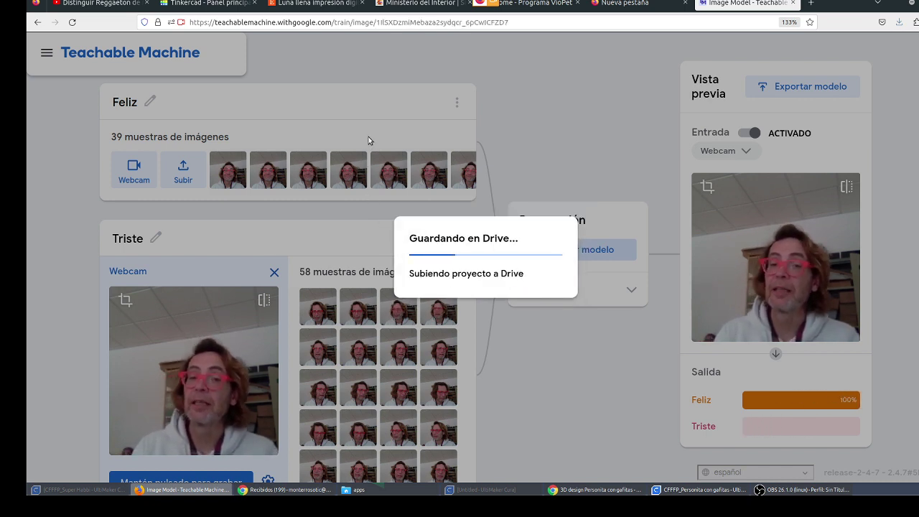
pyautogui.click(552, 272)
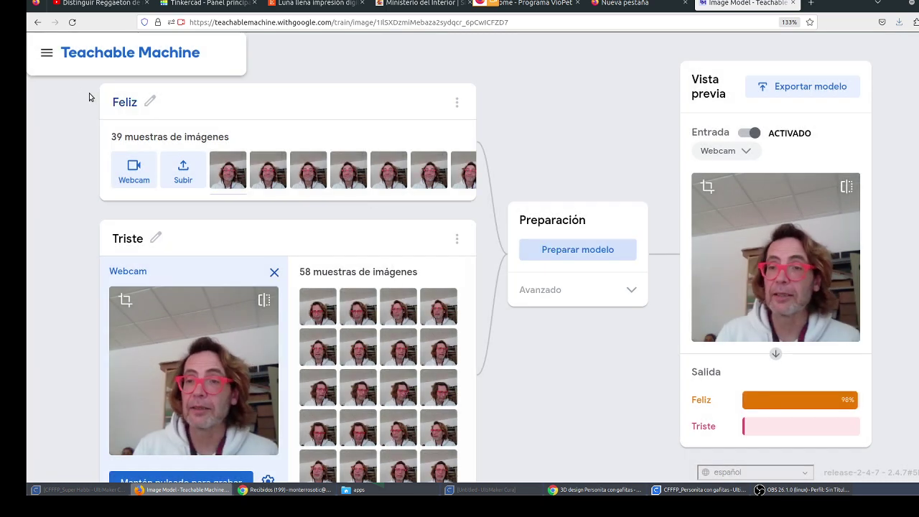
# Download the project as a file into the apps folder, entering feliztris as the start of its .tm file name.
pyautogui.click(47, 53)
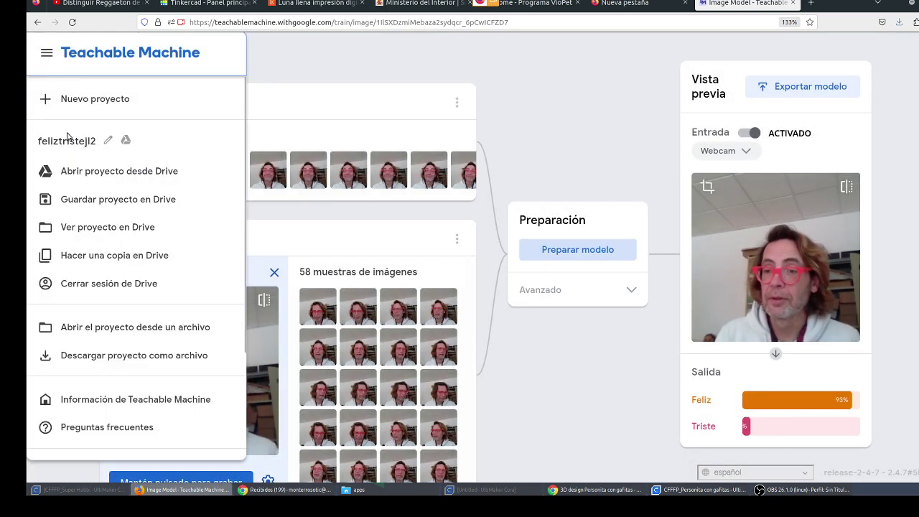
pyautogui.click(121, 358)
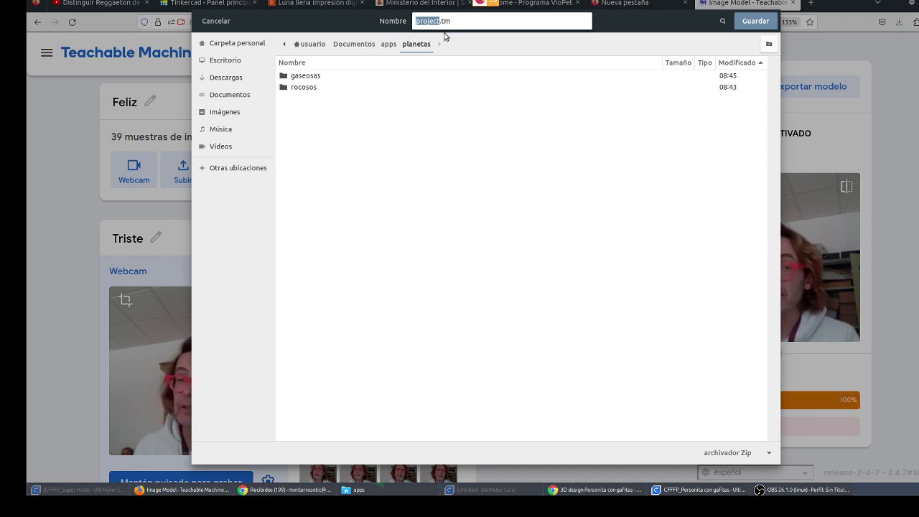
pyautogui.click(387, 44)
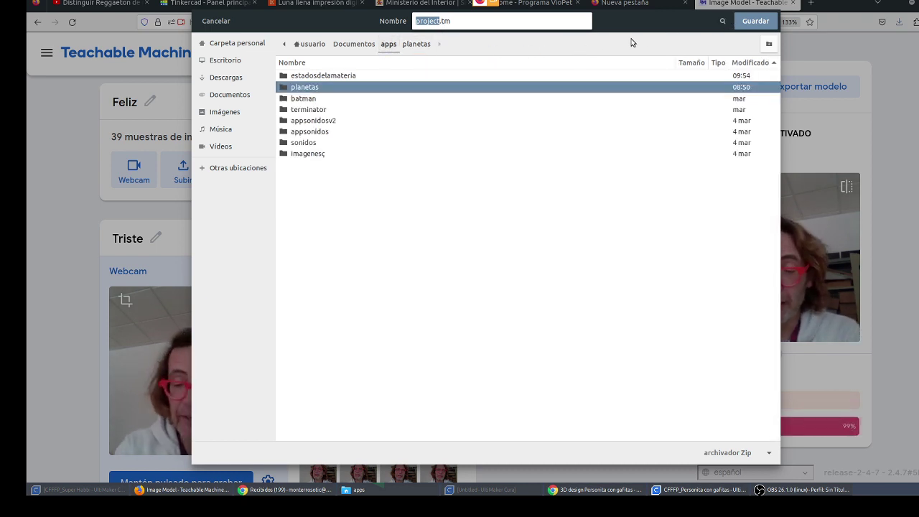
pyautogui.write('feliztris')
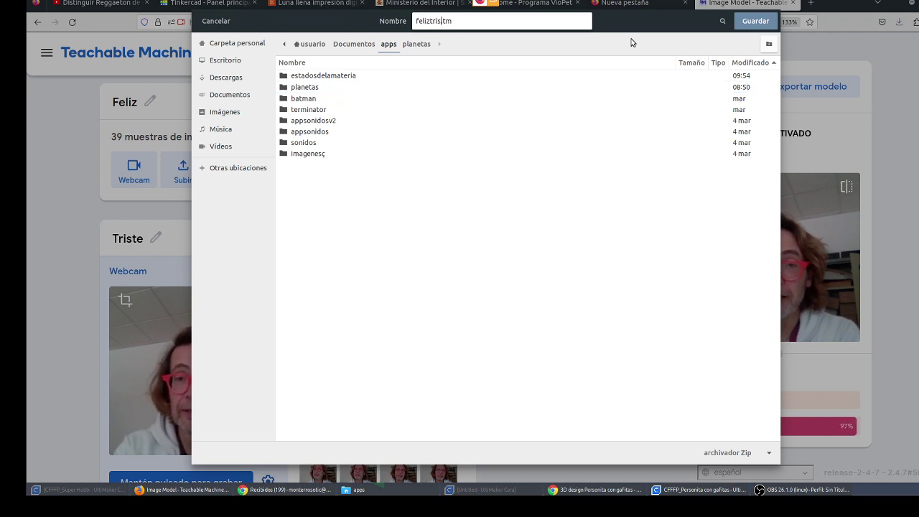